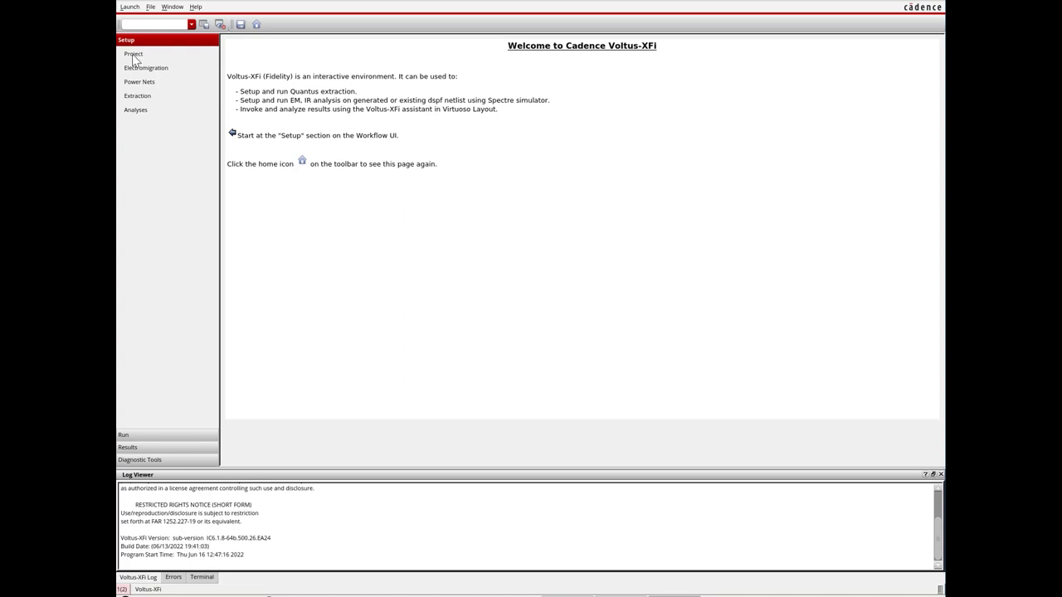
Review the project settings and the ext_1 extraction setup (rcx_typical corner), closing it unchanged
click(133, 54)
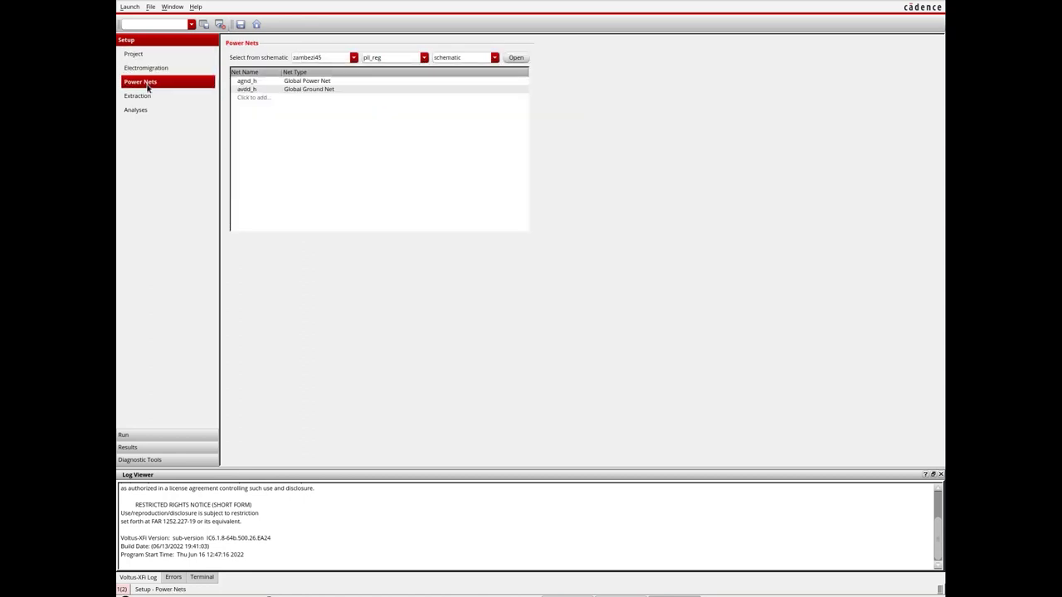
click(154, 99)
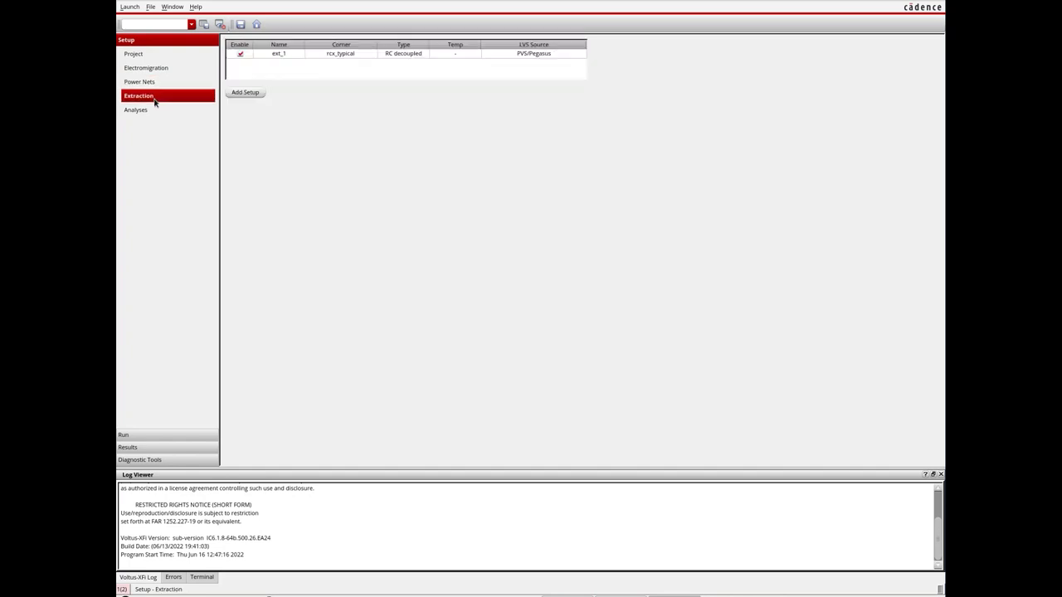
click(282, 55)
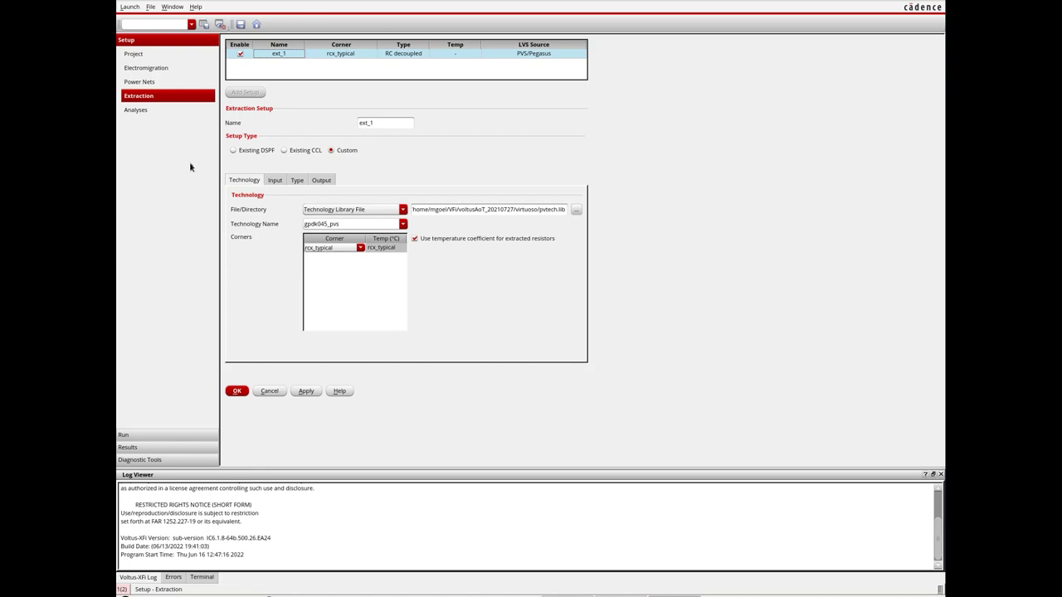
click(268, 390)
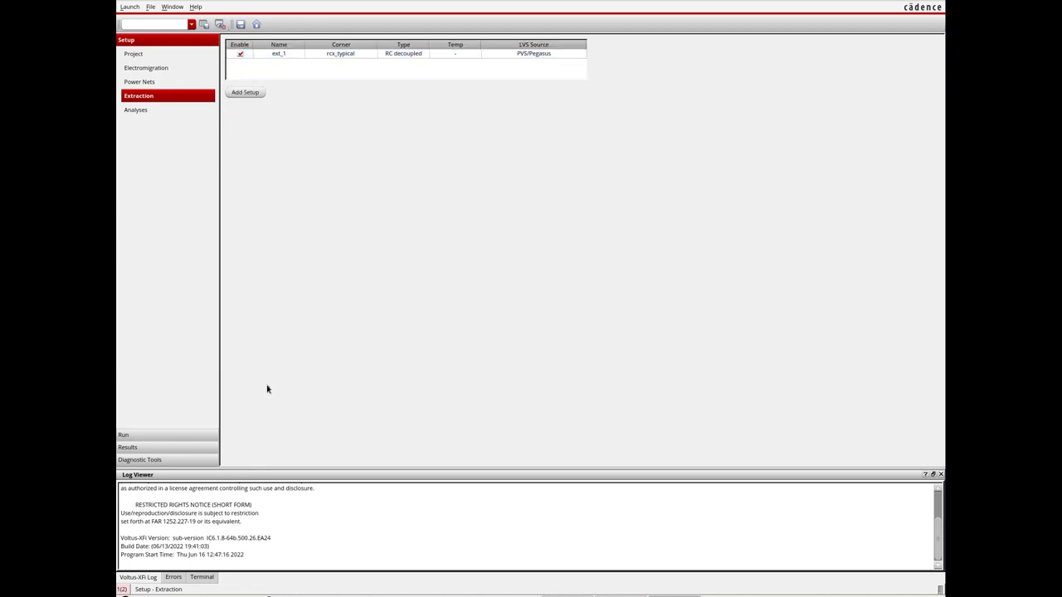
click(138, 112)
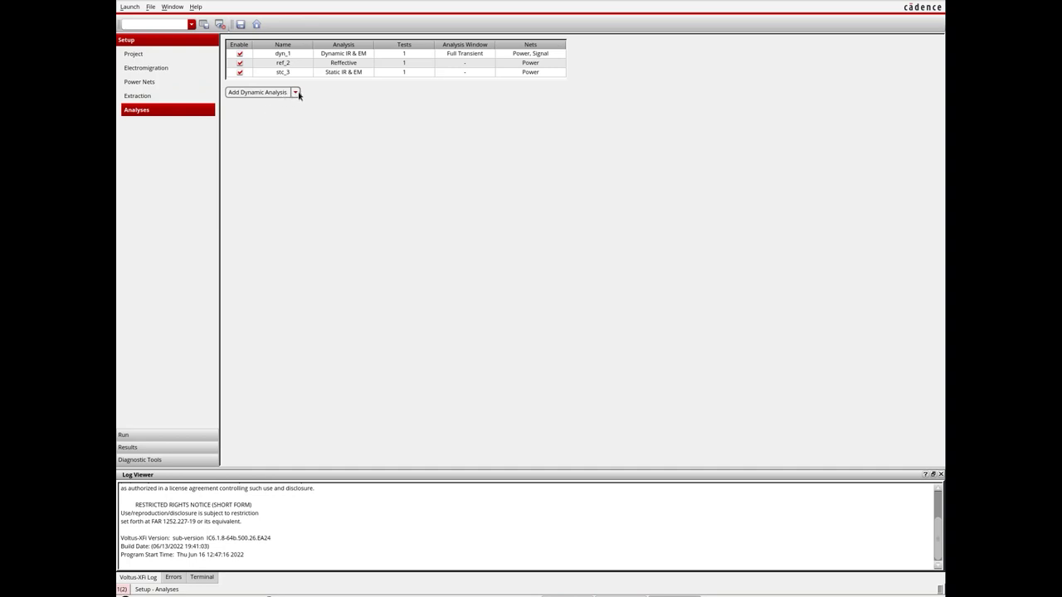
Inspect the dyn_1 analysis's time window, power net IR/EM and signal net settings without changes
click(299, 96)
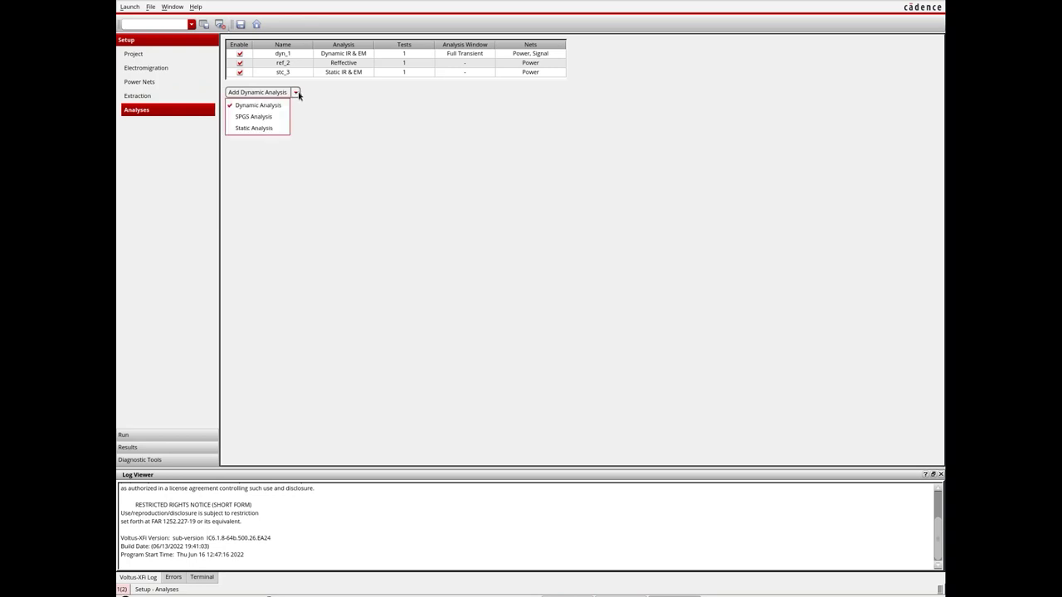
click(298, 96)
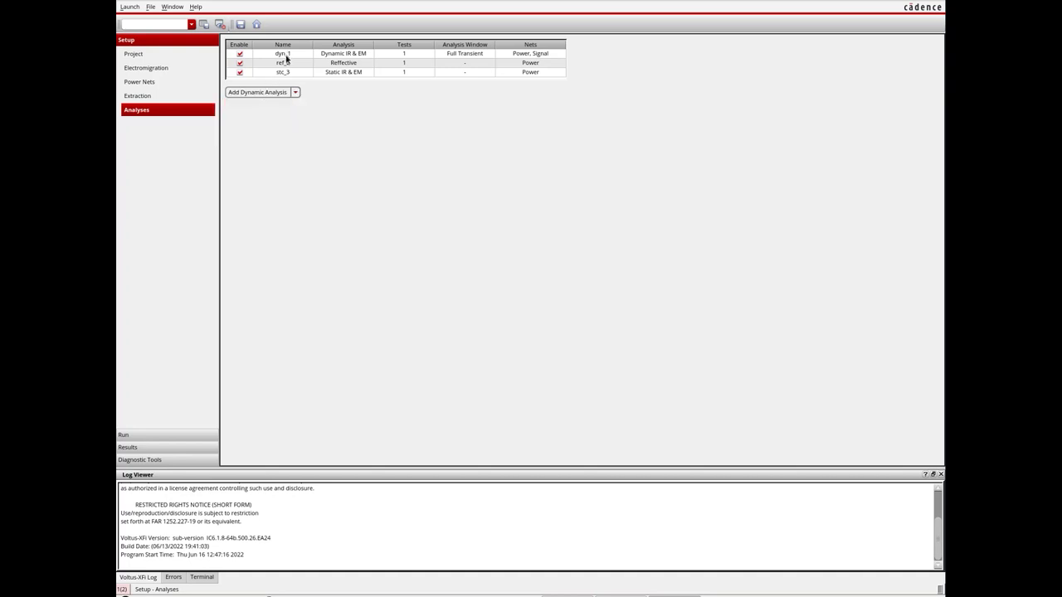
click(286, 56)
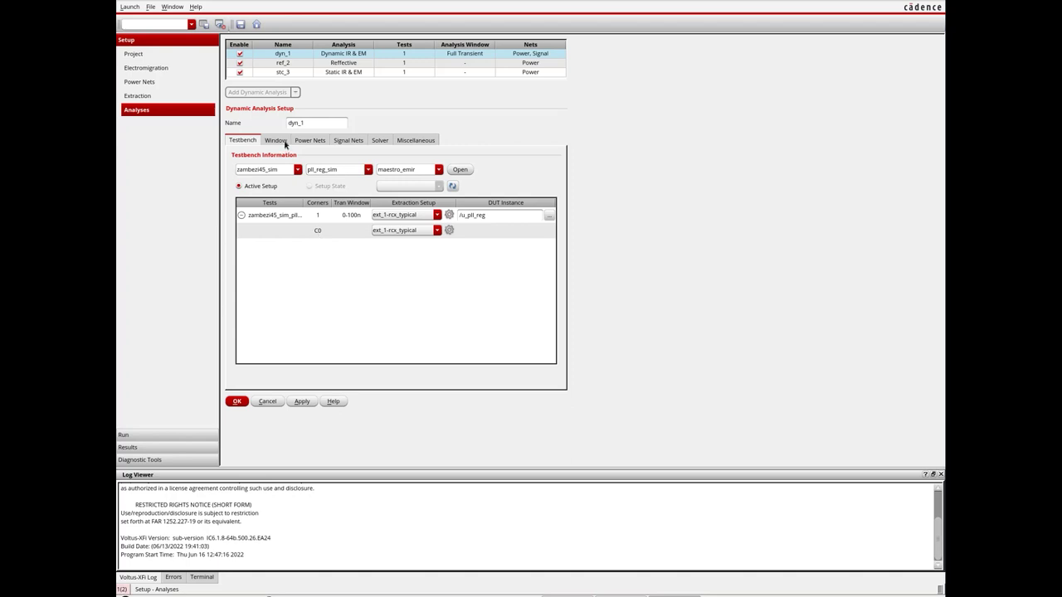
click(276, 140)
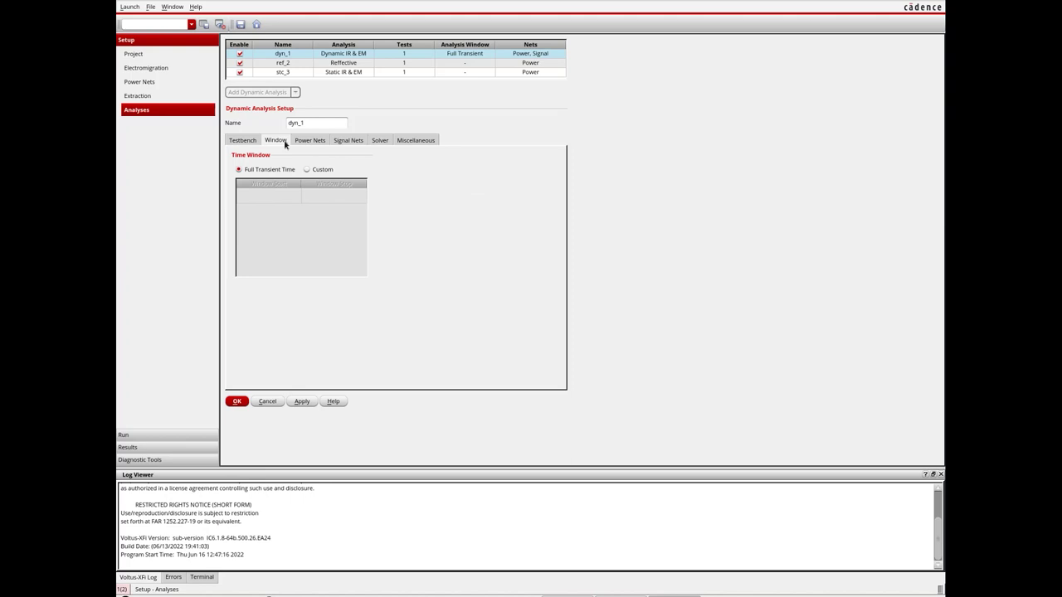
click(310, 140)
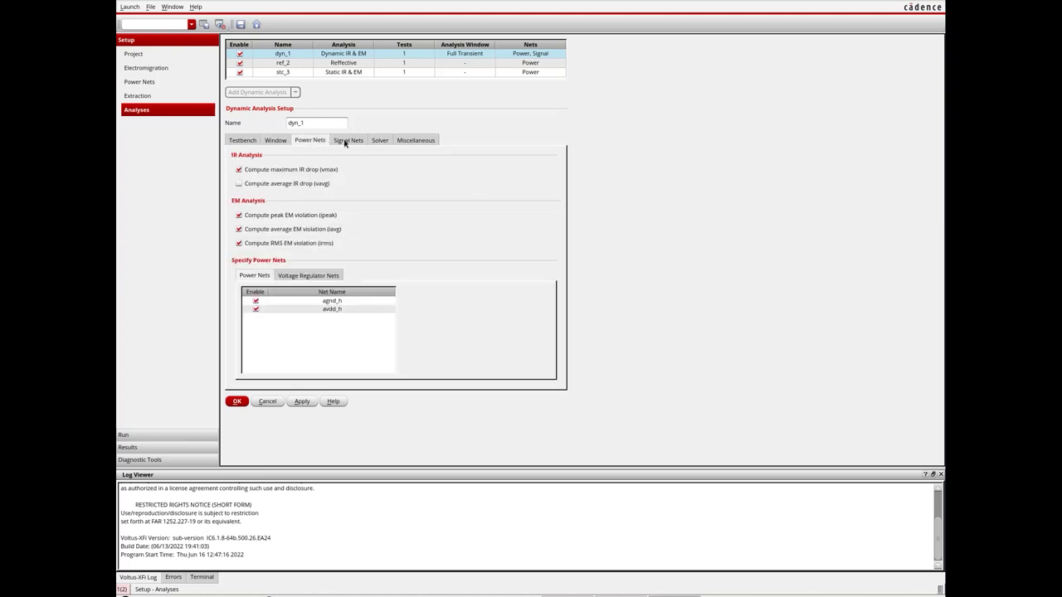
click(348, 141)
click(267, 400)
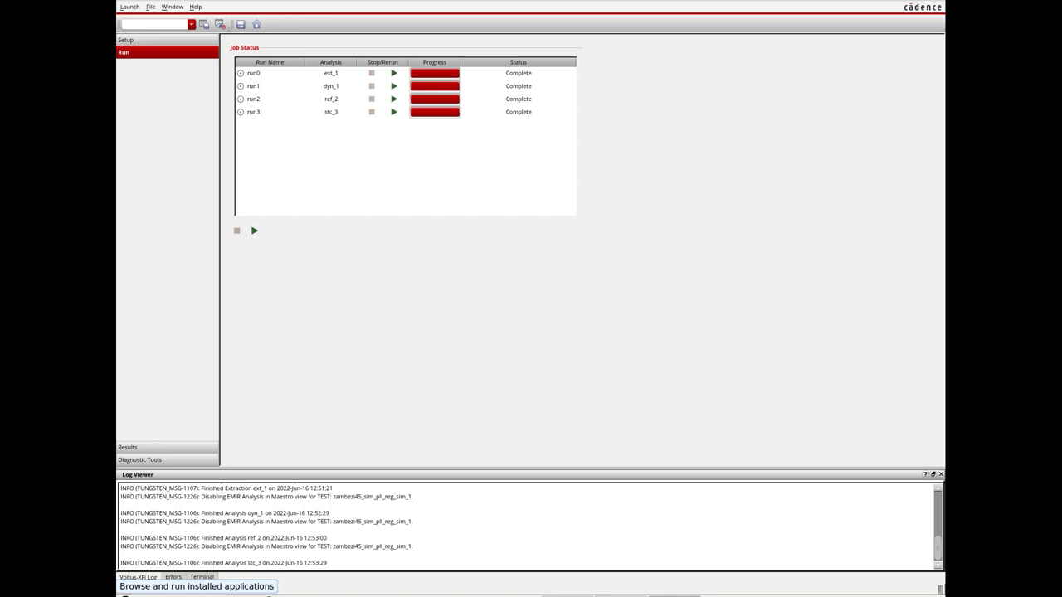
Load the dyn_1 corner C0 results onto the pll_reg layout
click(152, 448)
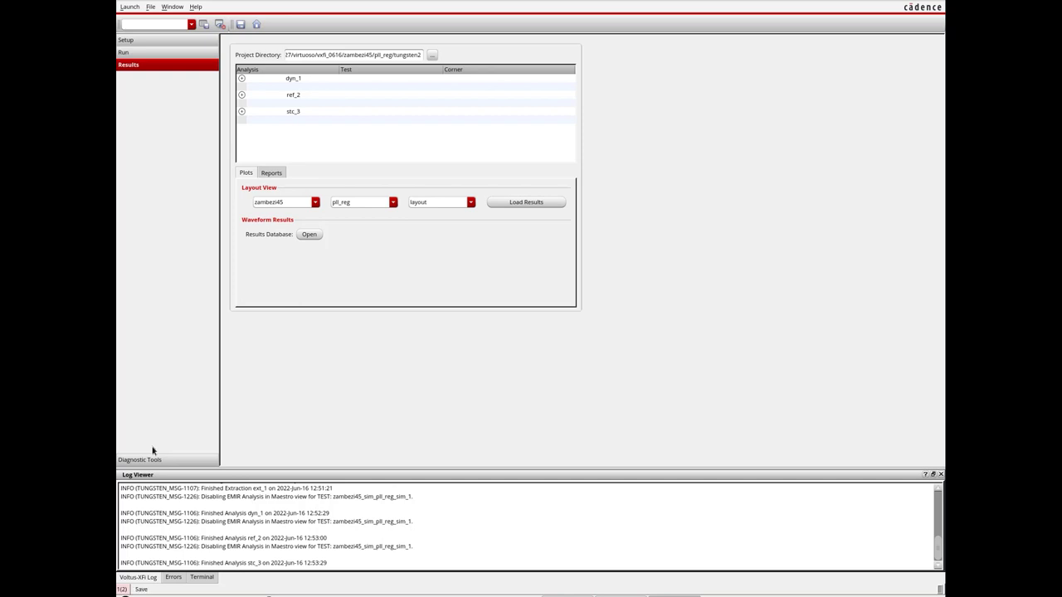
click(241, 78)
double_click(401, 88)
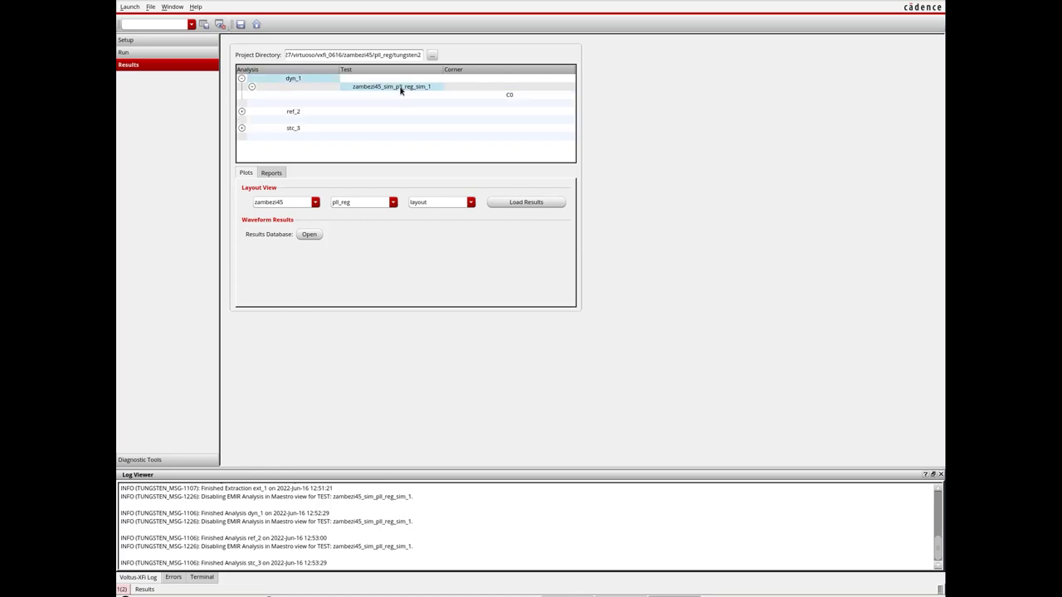
click(516, 96)
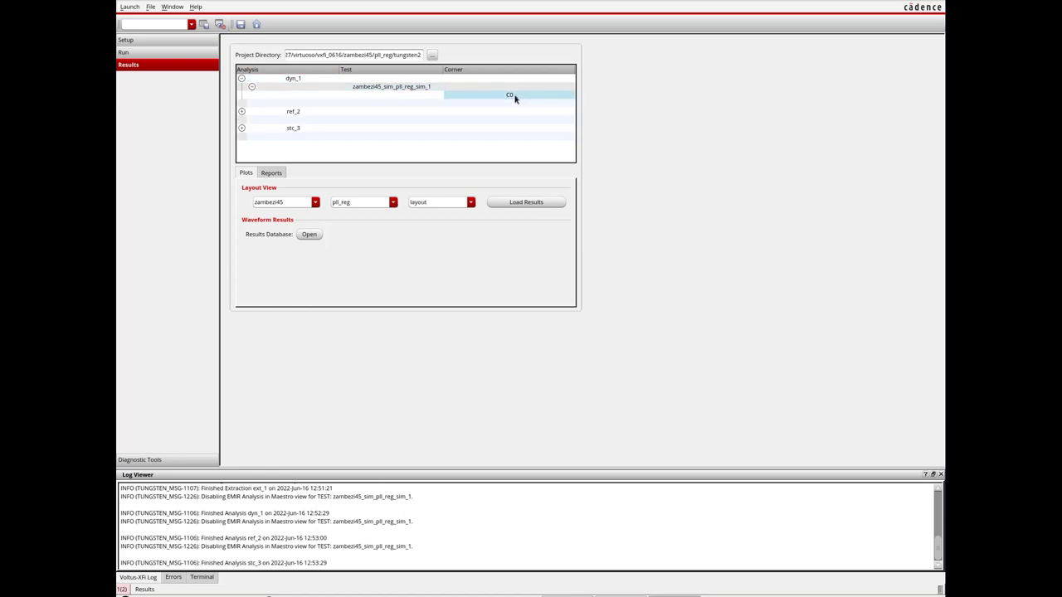
click(526, 203)
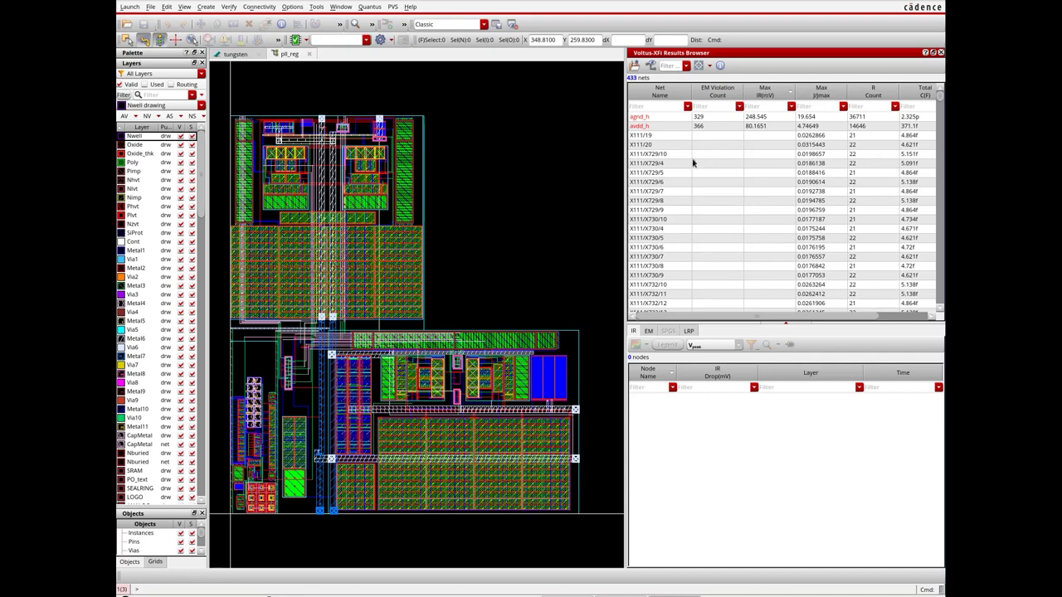
Draw the avdd_h IR-drop colour map on the layout and view its peak legend
click(646, 127)
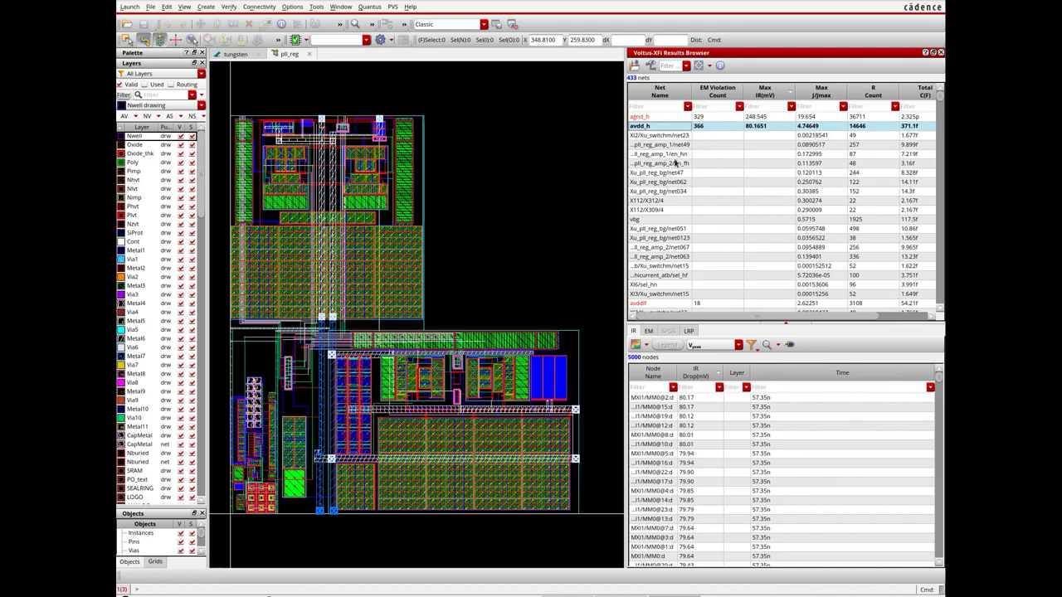
click(635, 347)
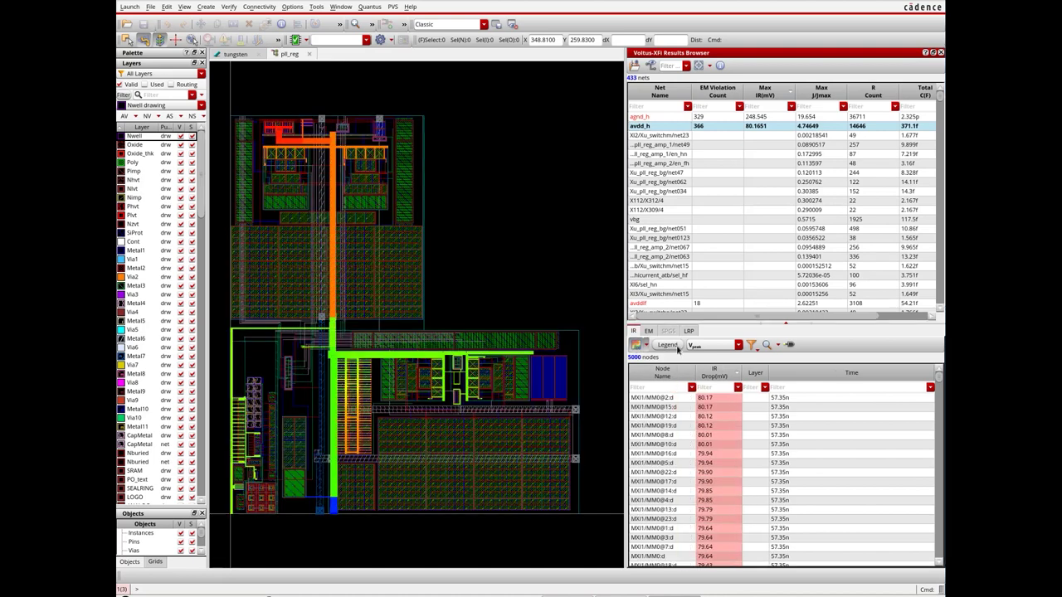
click(676, 347)
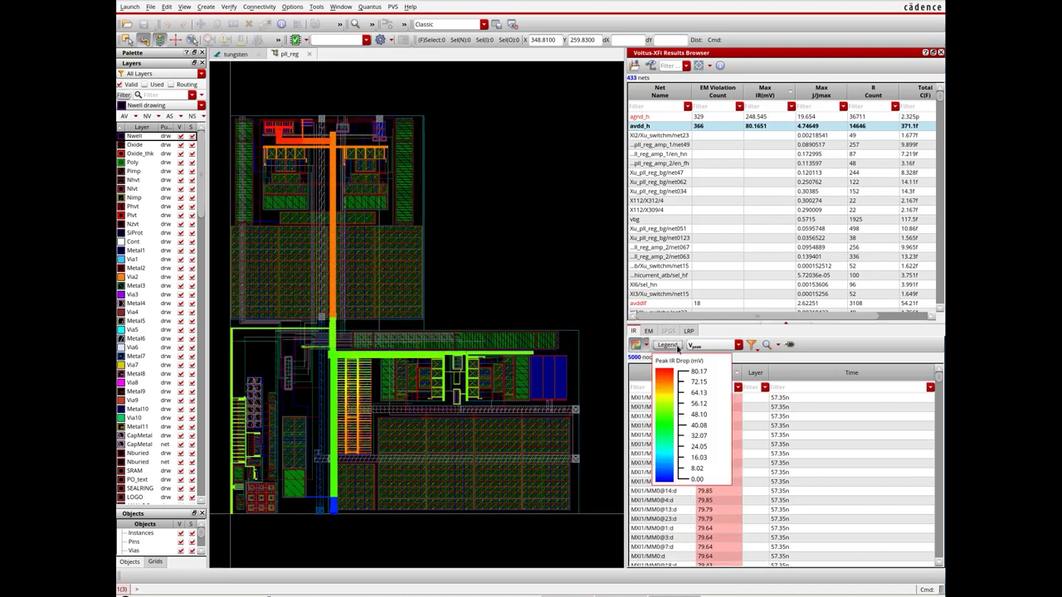
click(748, 366)
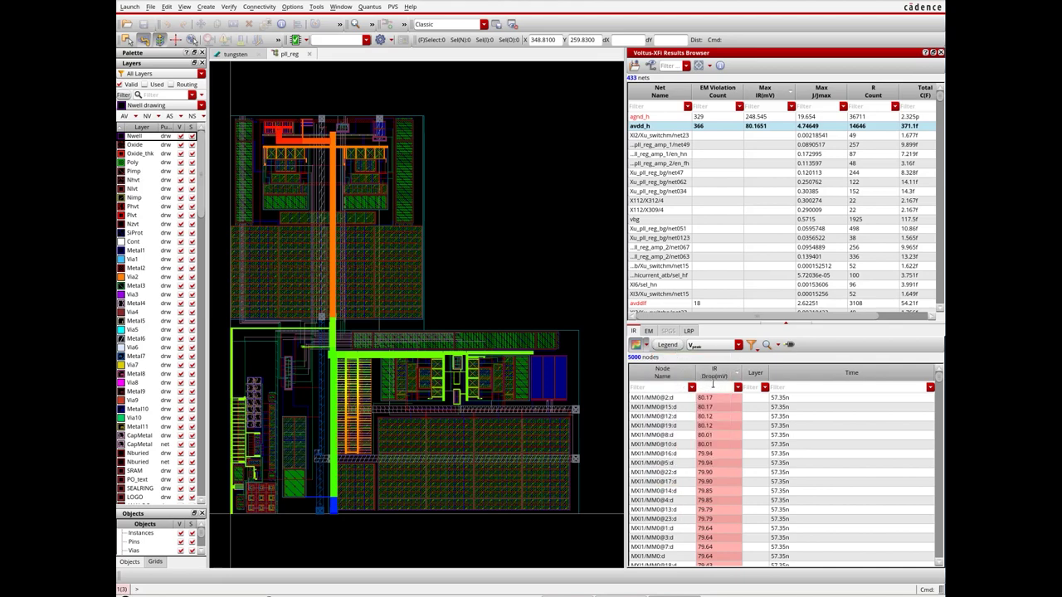
Filter avdd_h nodes to IR drops '>40 <70' mV and inspect node avdd_h:5108
click(712, 385)
text(>40)
key(Return)
text(<70)
key(Return)
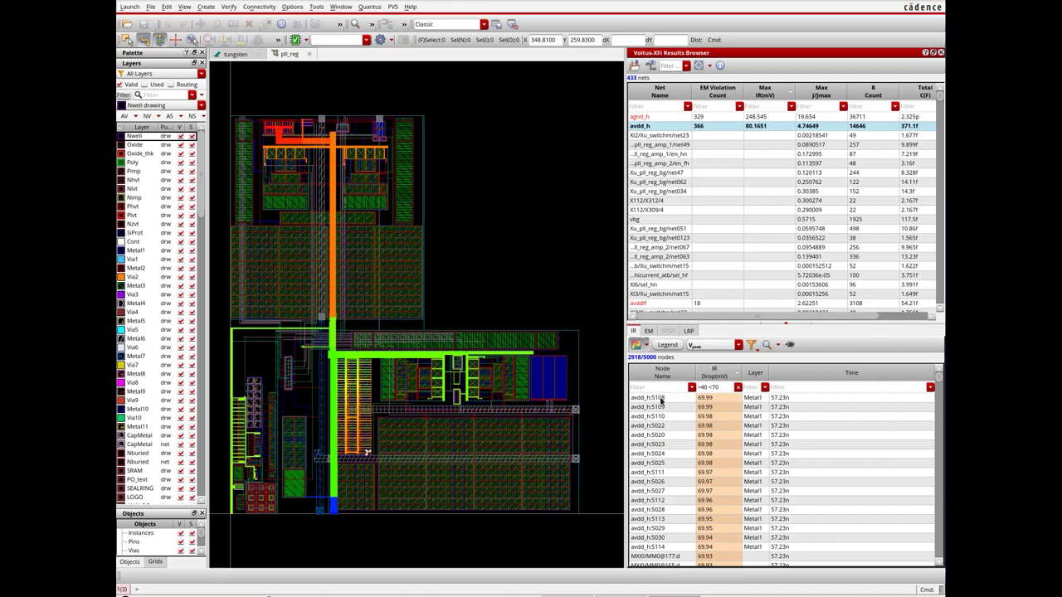
click(661, 399)
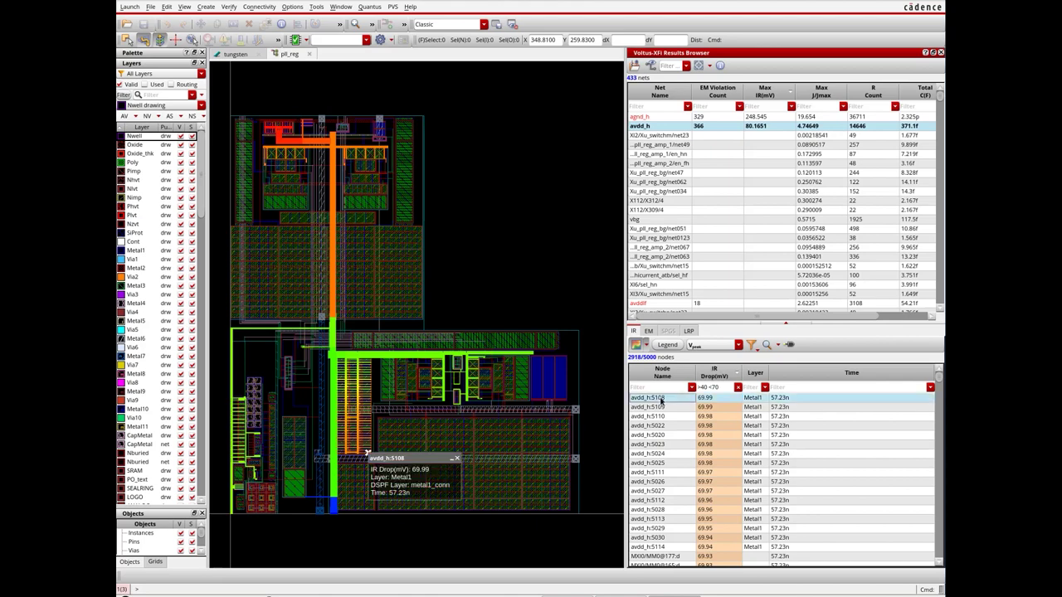
Clear the IR-drop filter and query the nodes within a drawn layout region
click(766, 345)
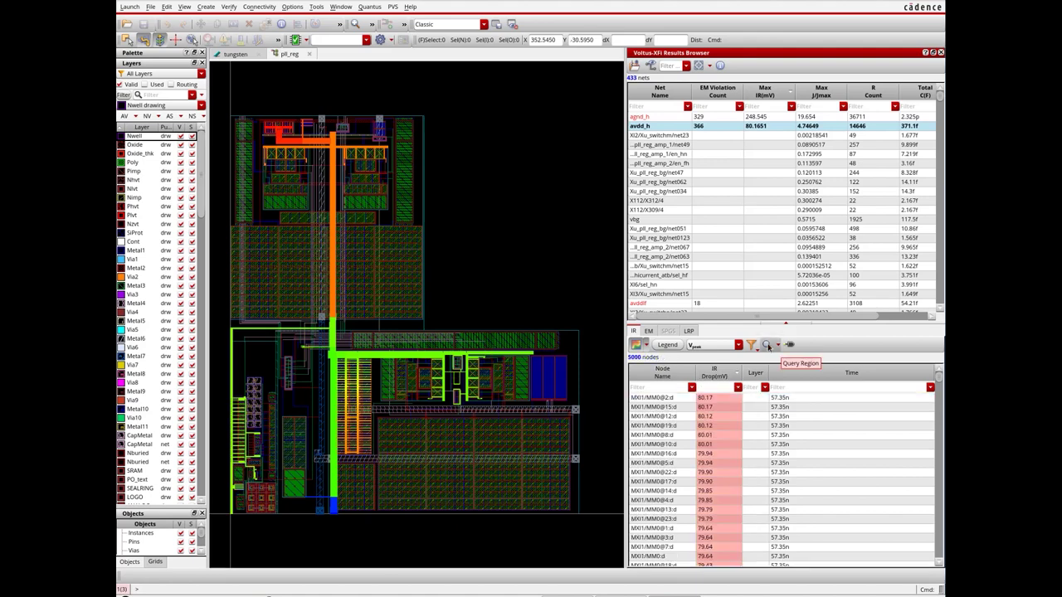
click(768, 347)
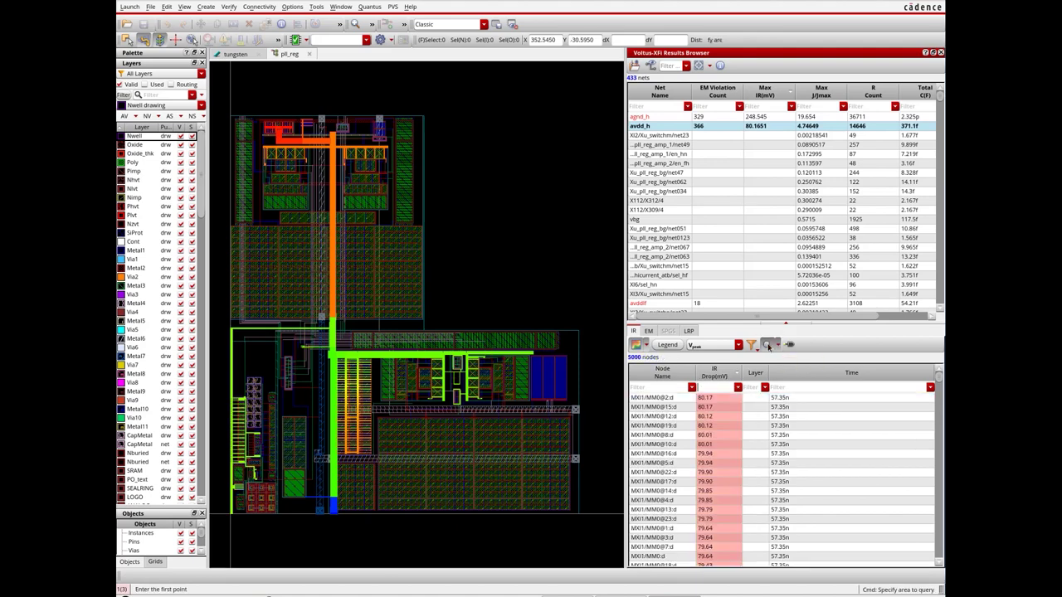
click(262, 119)
click(340, 148)
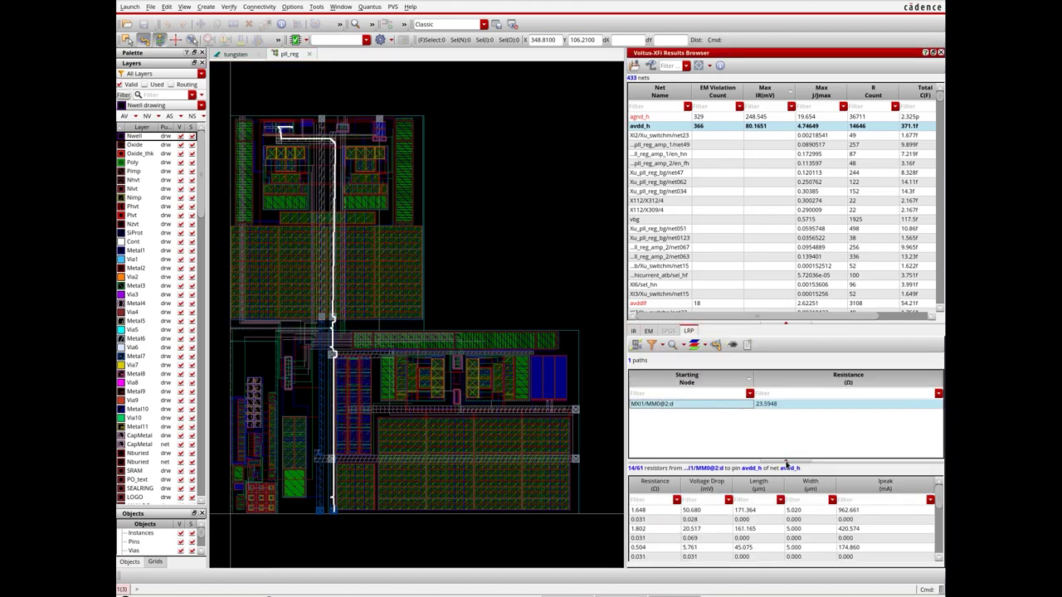
Locate the least-resistance path's Metal7 and Metal6 resistors on the layout, then zoom out
drag(784, 463, 784, 373)
click(656, 419)
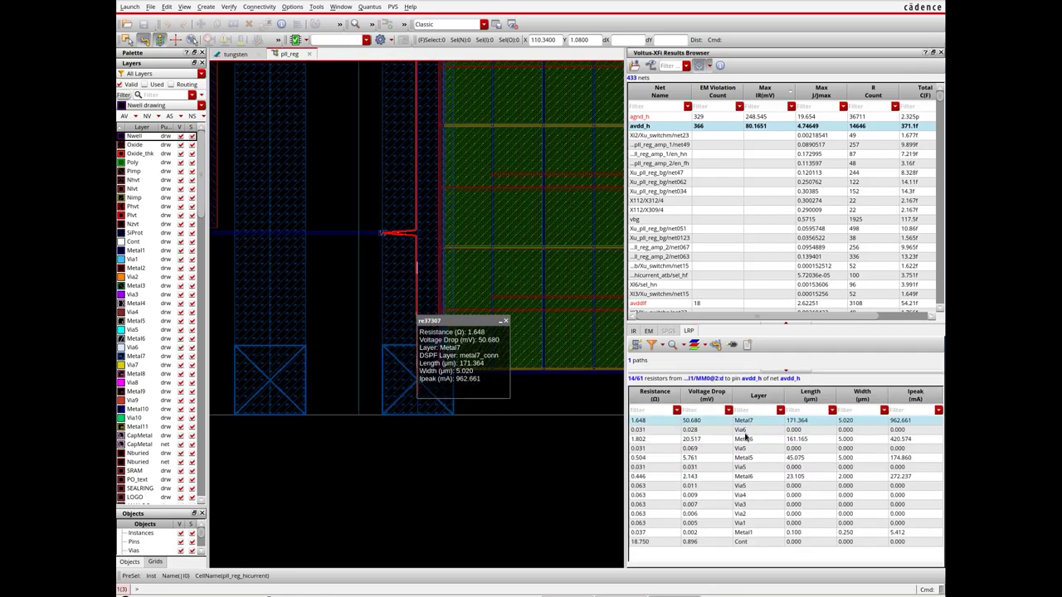
click(745, 440)
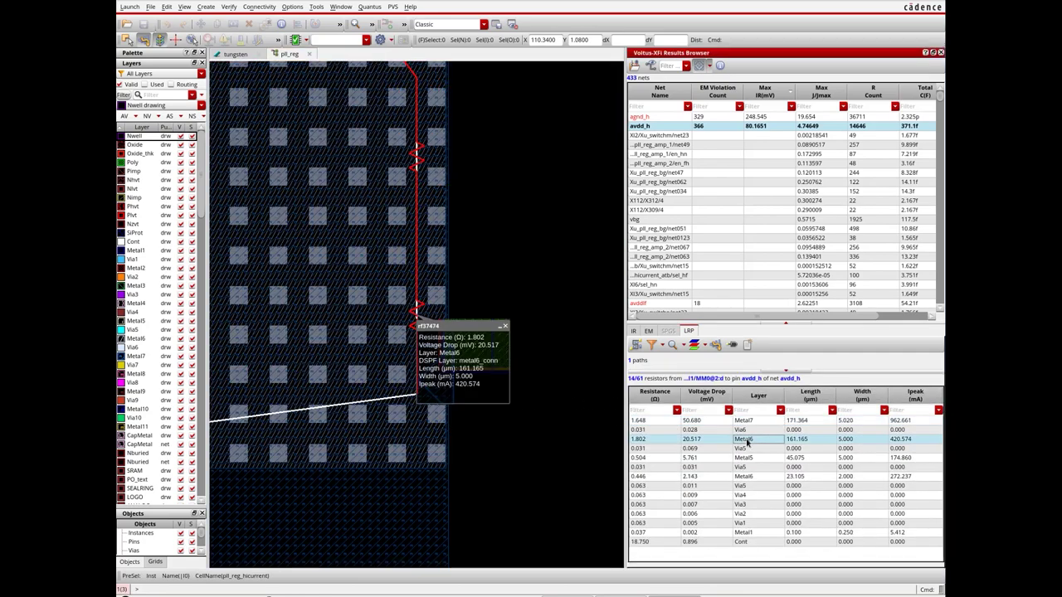
key(shift+z)
key(shift+z)
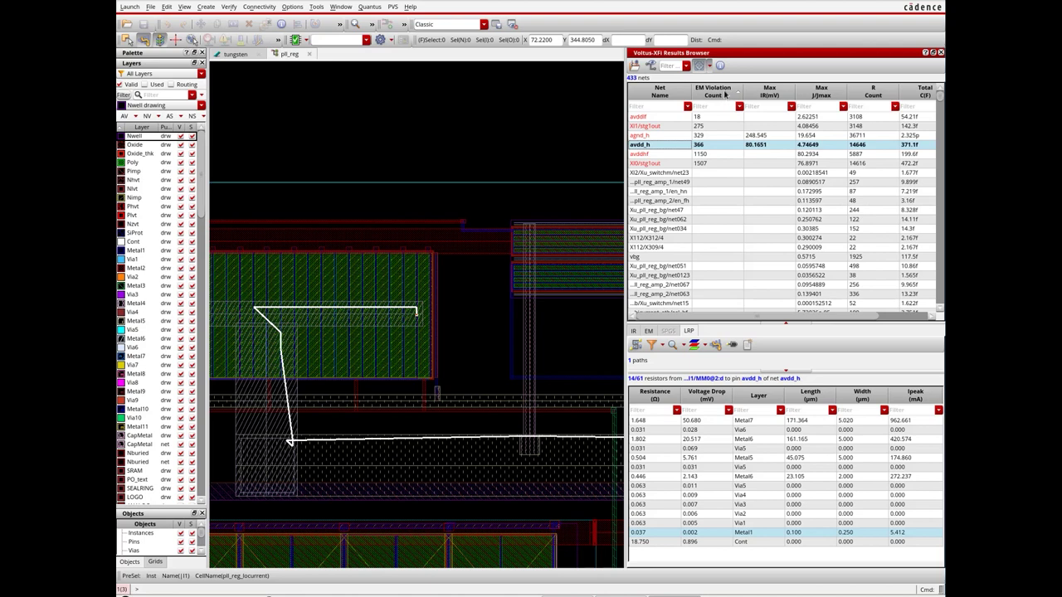
Rank nets by EM violation count and plot the Peak J/Jmax EM map with its legend
click(724, 94)
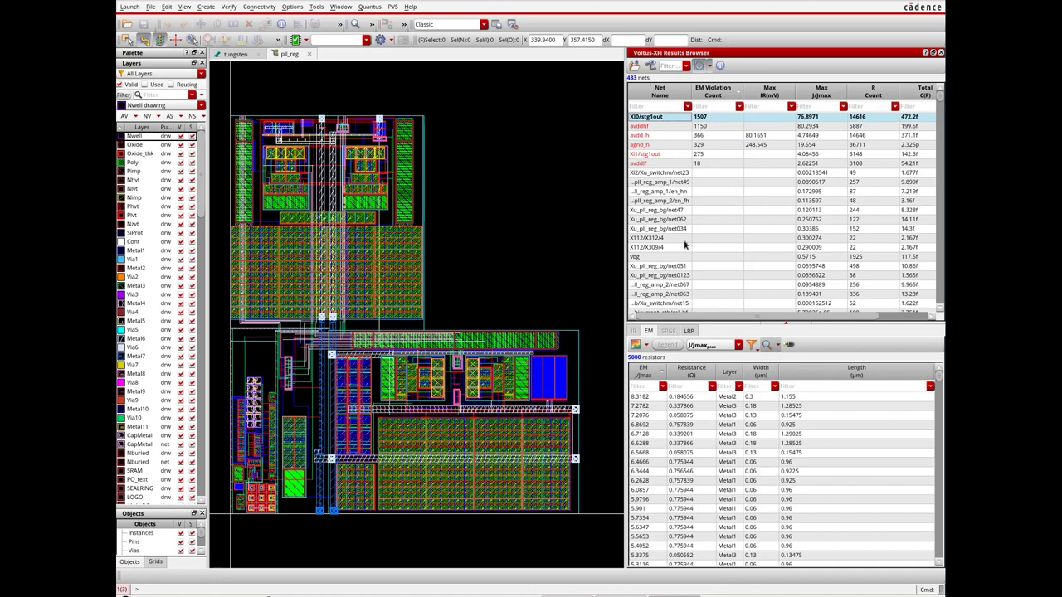
click(636, 346)
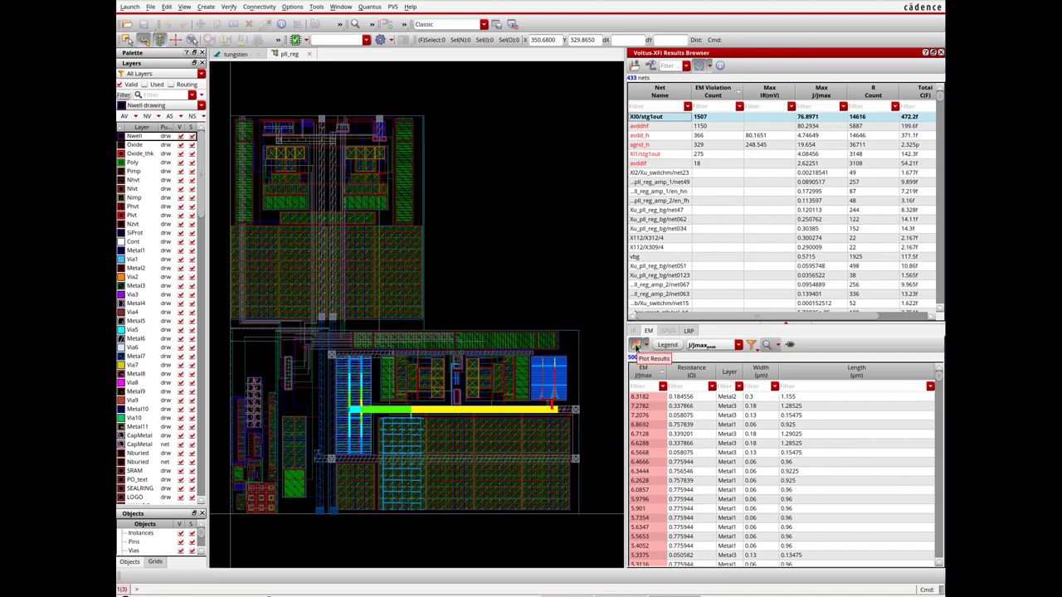
click(668, 345)
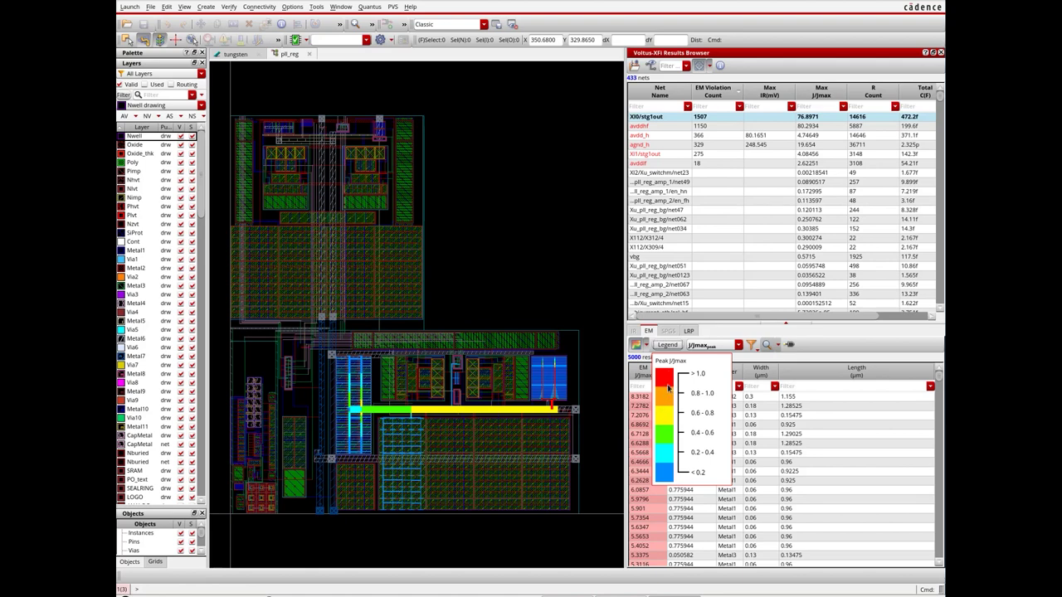
click(739, 346)
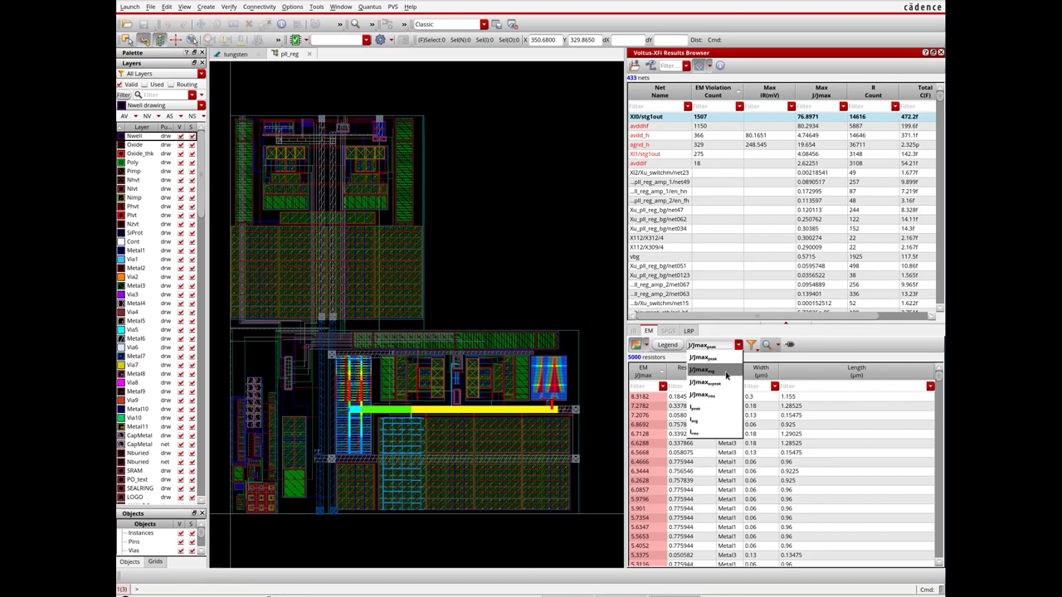
Show average J/Jmax EM results with all layers hidden except Metal1
click(726, 375)
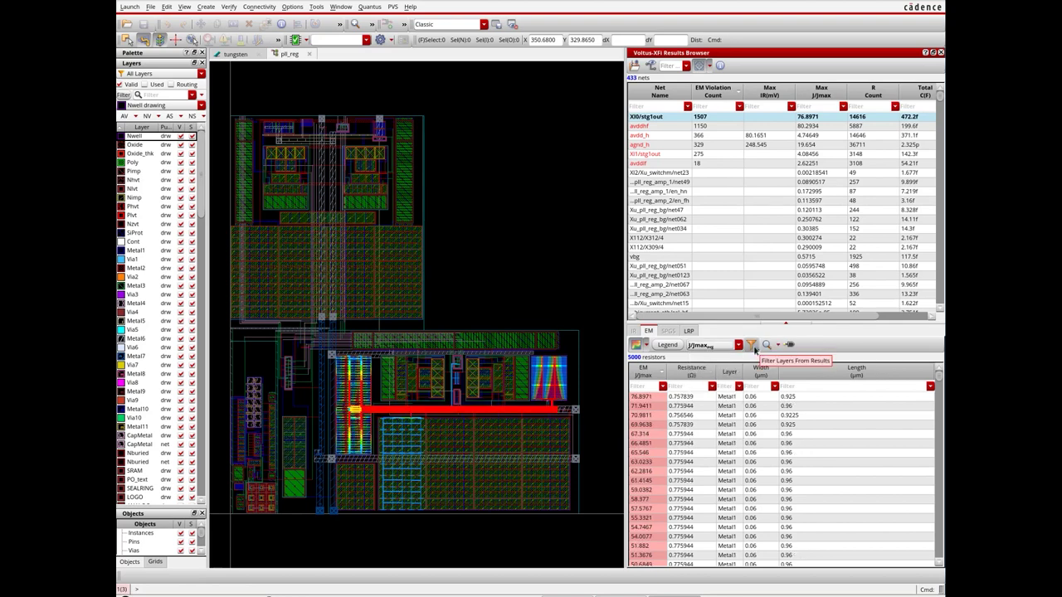
click(753, 347)
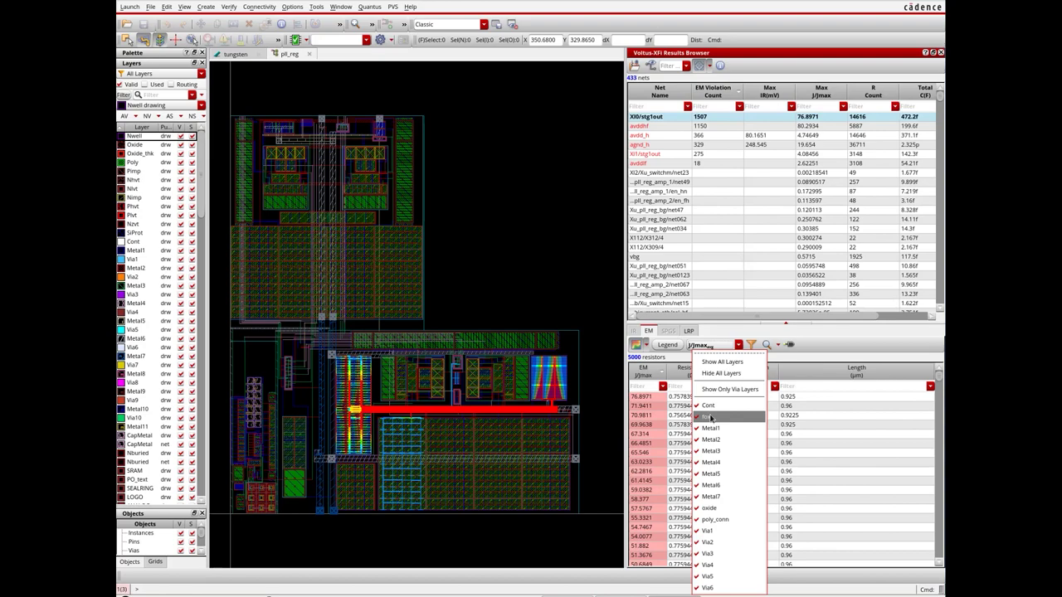
click(721, 374)
click(753, 346)
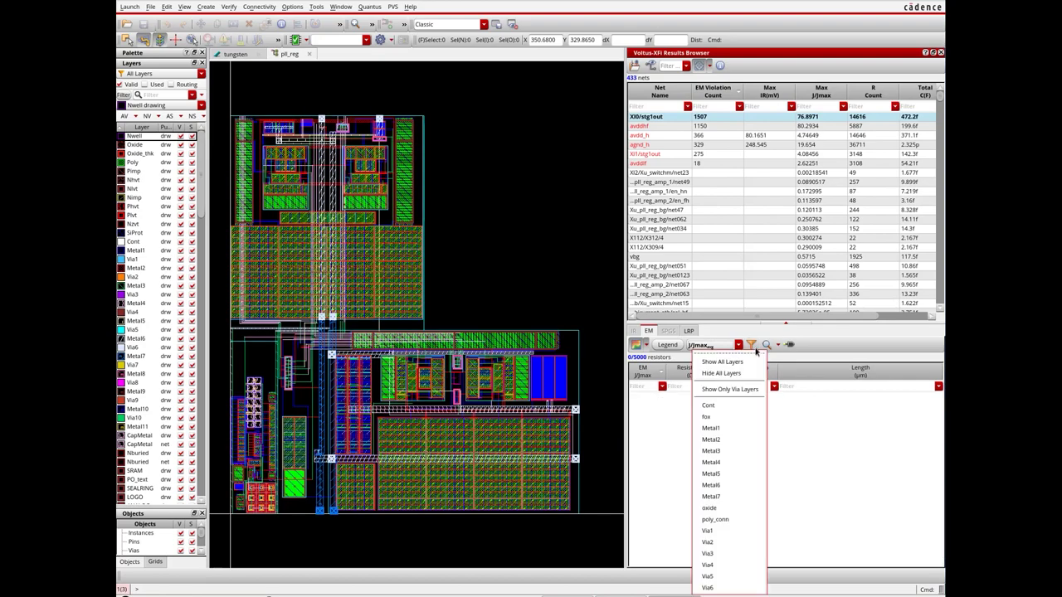
click(714, 432)
Locate the Metal2 resistors with J/Jmax 1.0655, 0.978 and 0.8884 on the layout
click(643, 451)
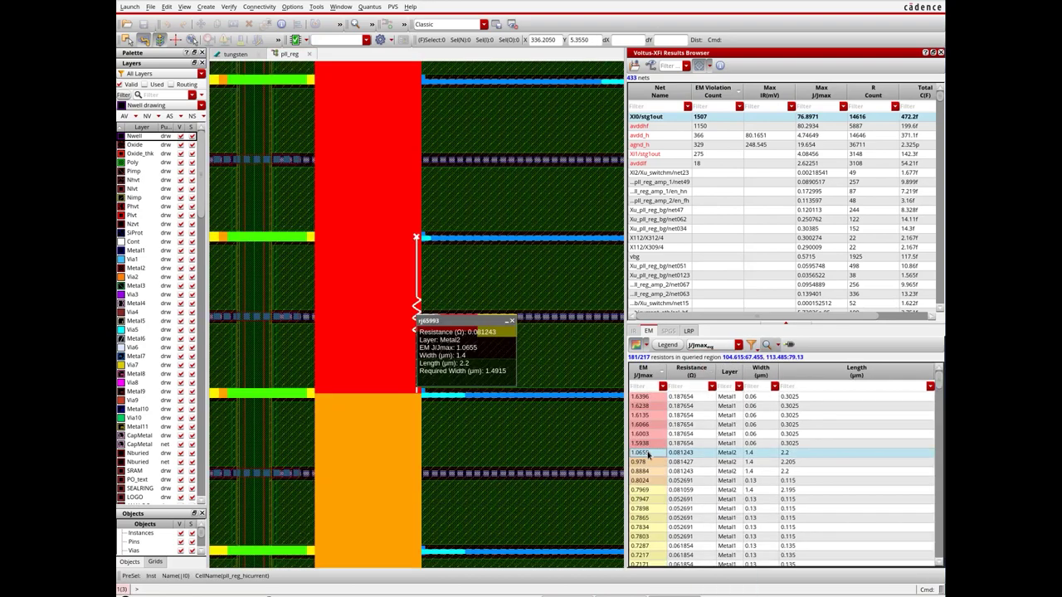
mouse_move(643, 470)
click(644, 464)
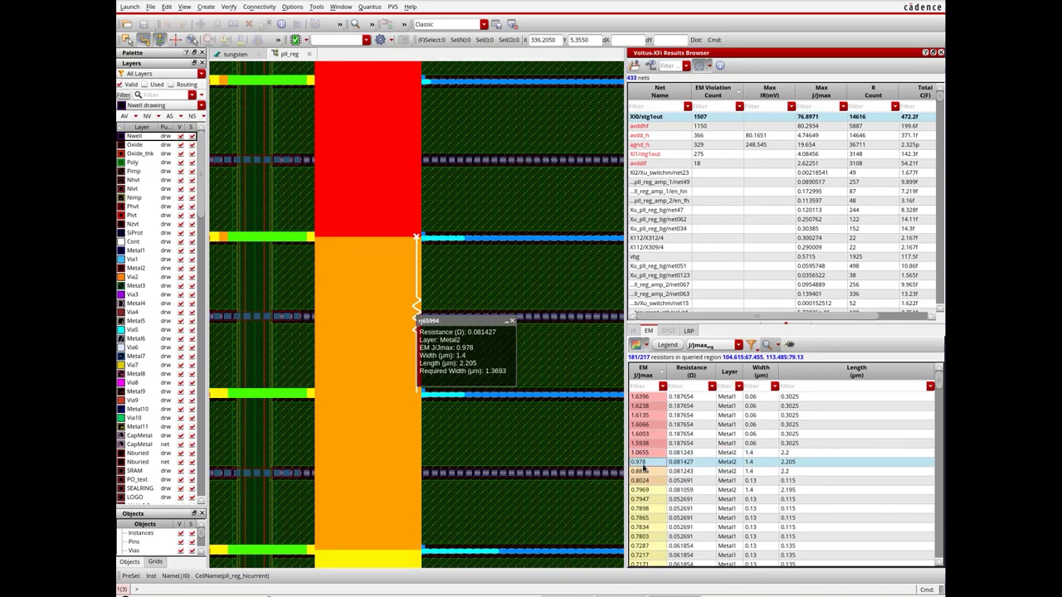
click(644, 471)
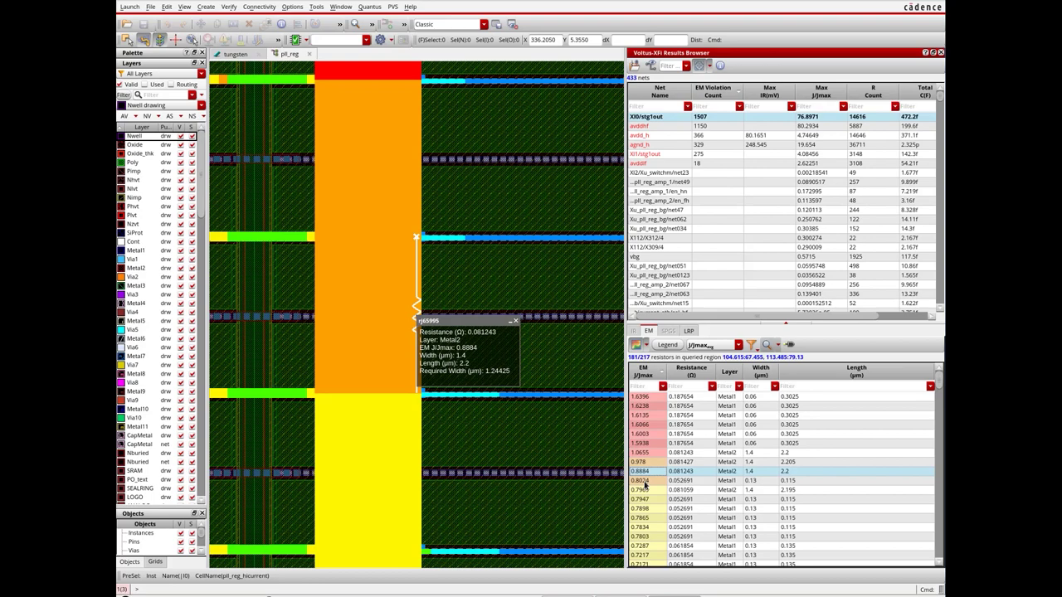
Fit the layout view and load the ref_2 corner C0 results onto the layout
key(f)
click(235, 53)
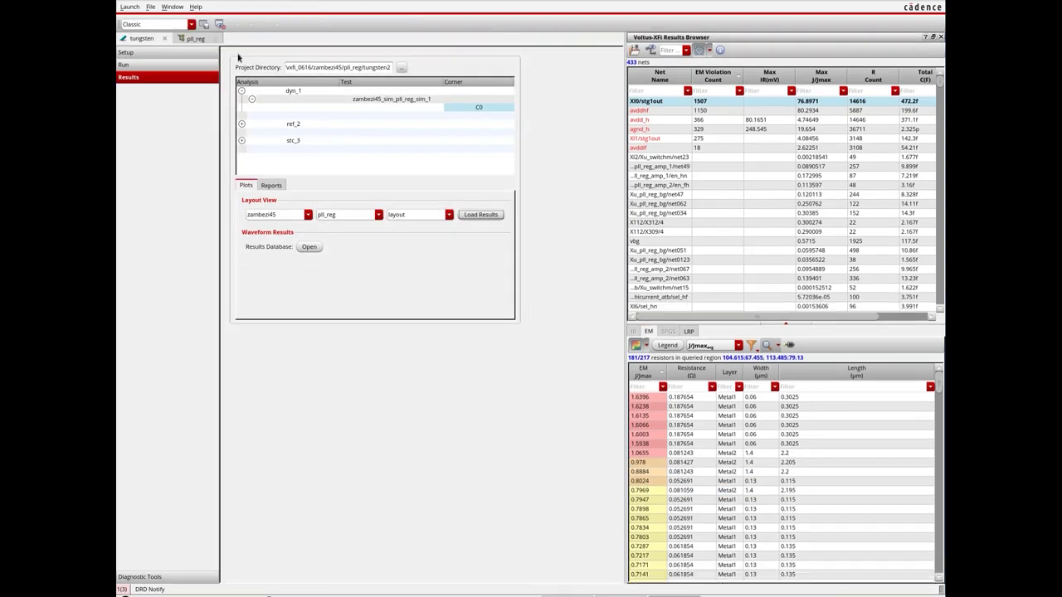
click(241, 124)
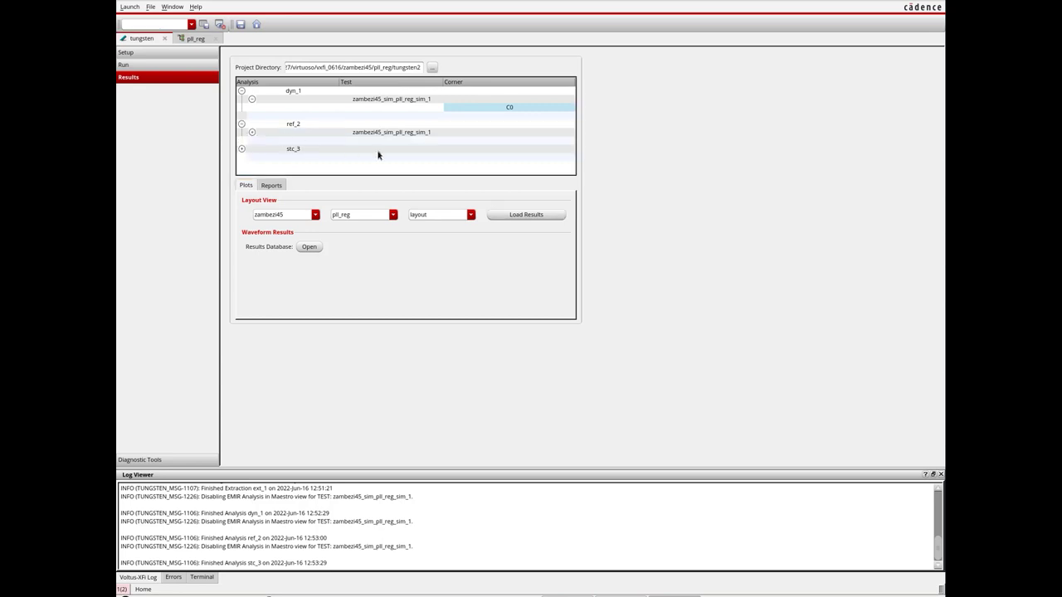
double_click(417, 134)
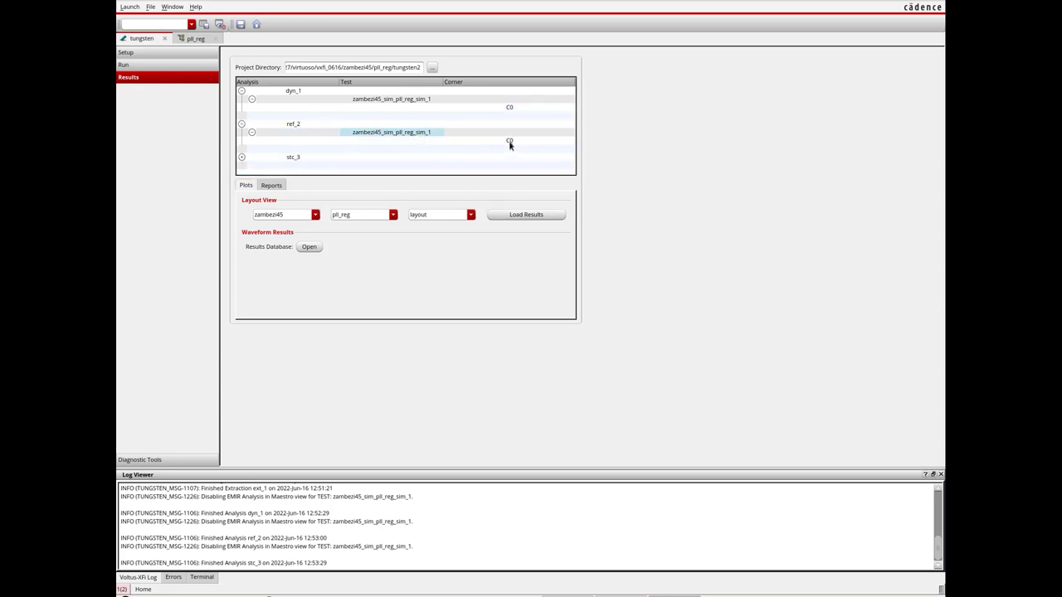
click(509, 143)
click(530, 216)
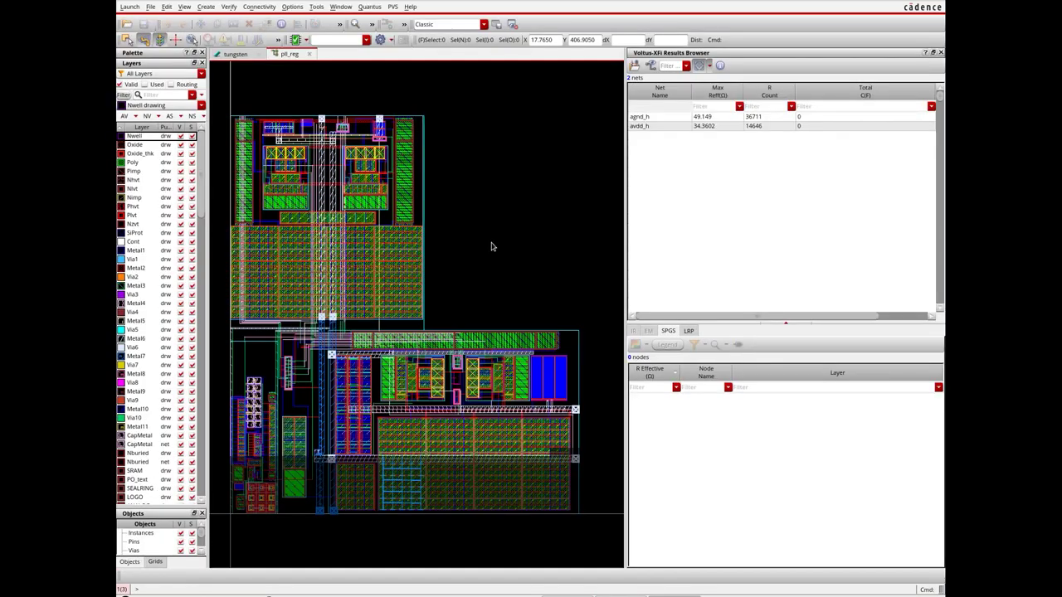
Show the agnd_h SPGS nodes, locate the highest-resistance node, and open the ref_2 C0 result options
click(672, 117)
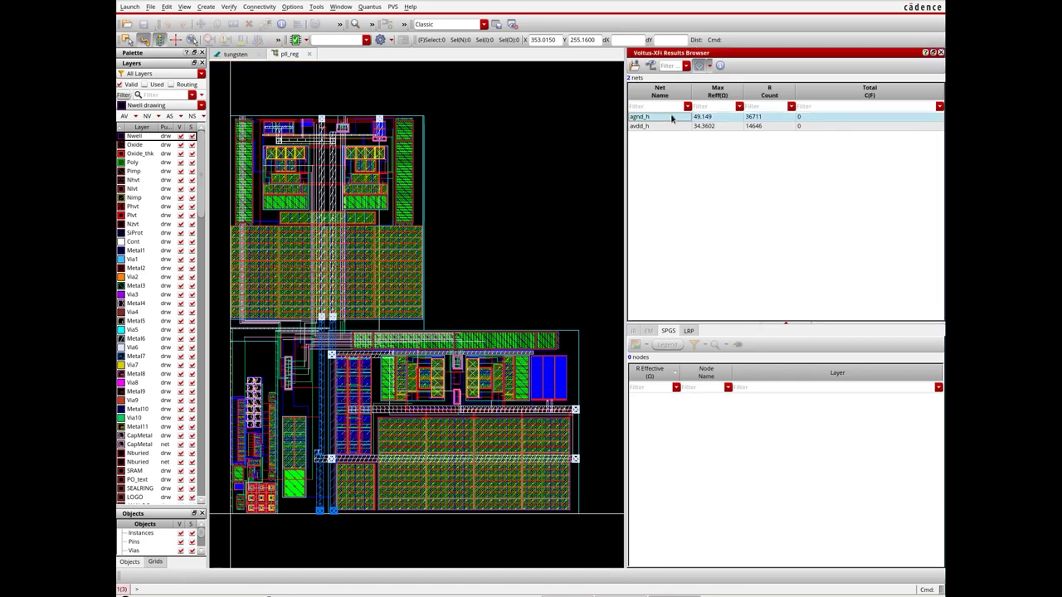
click(787, 323)
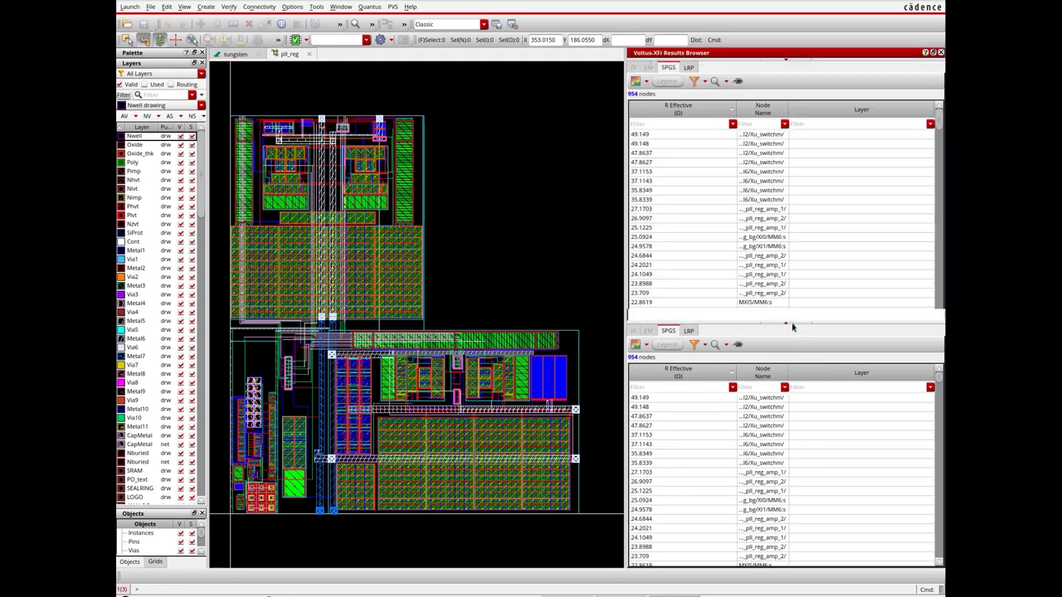
click(663, 135)
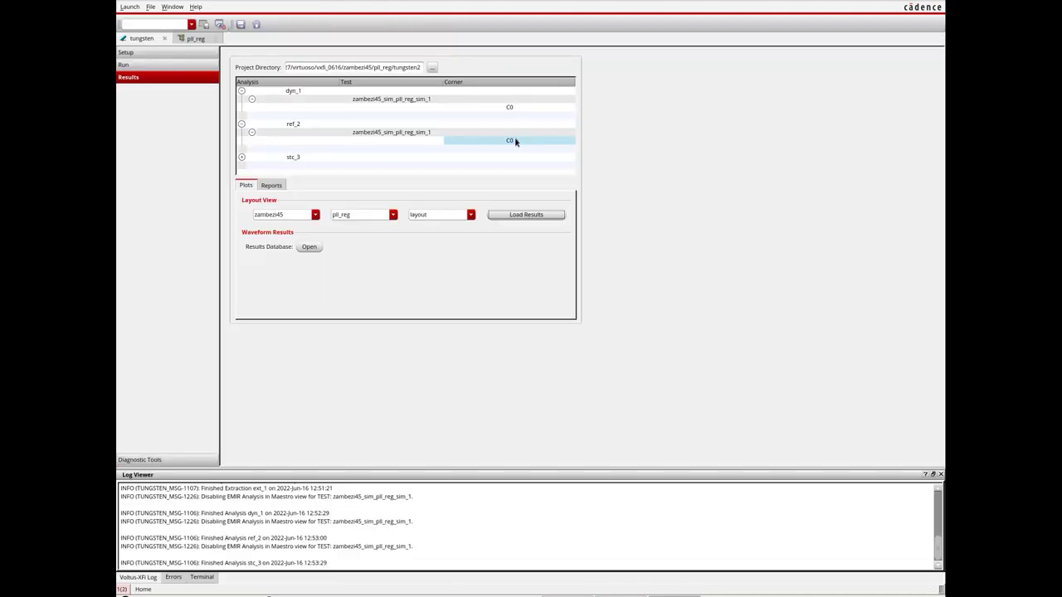
right_click(511, 140)
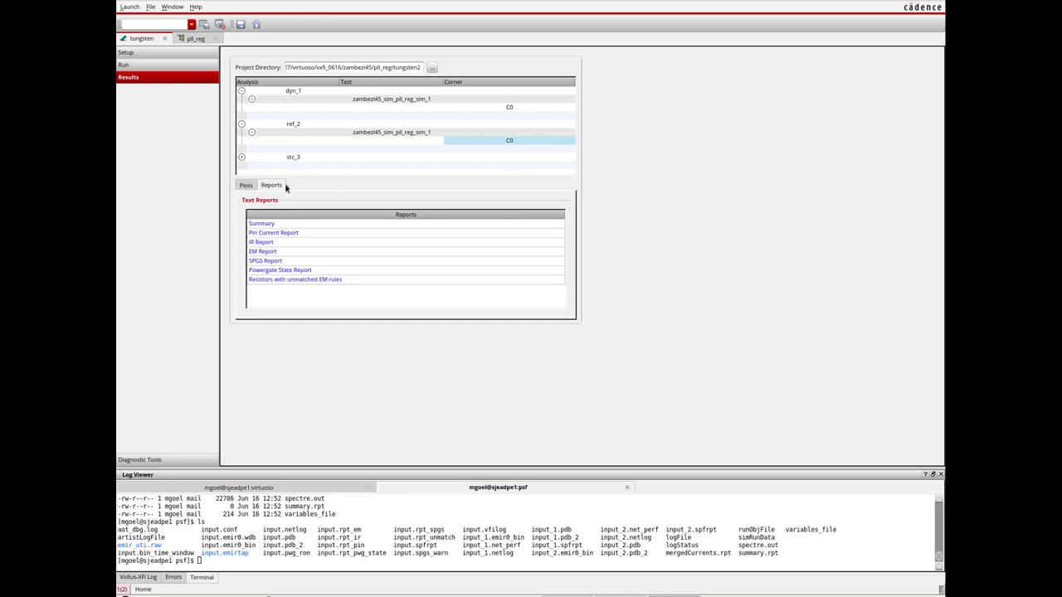
Open the SPGS text report with the agnd_h static power grid solver results
click(282, 262)
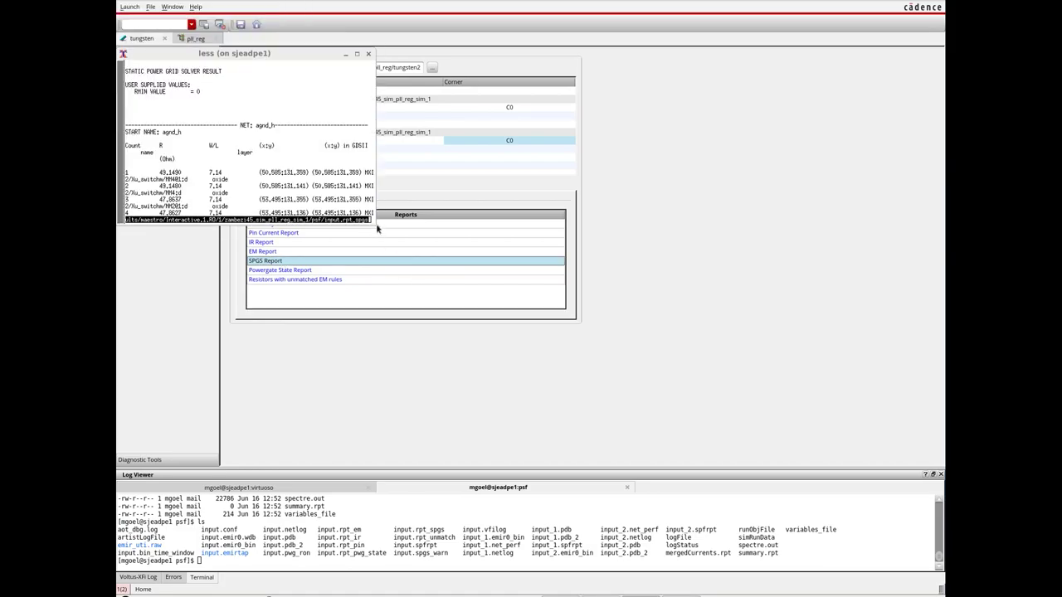